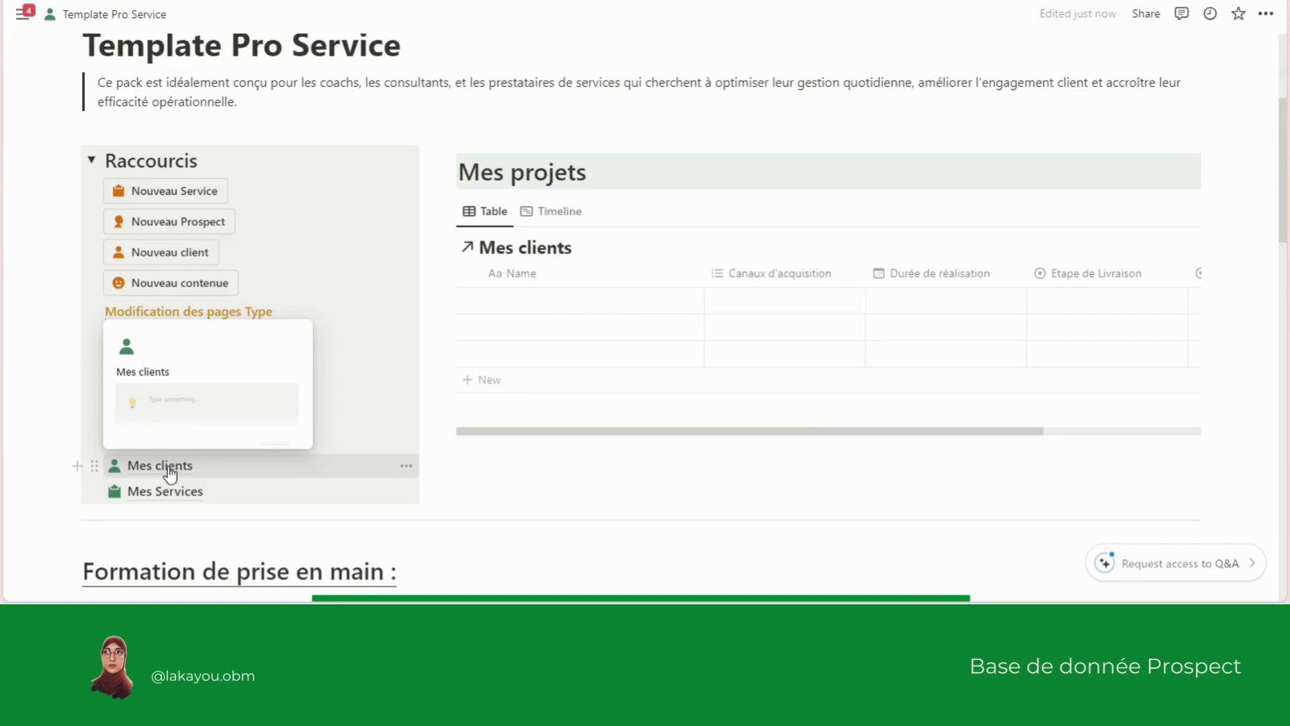
- Open the Mes clients page and check the Etape options for the Prospect [Type] entry in the Mes prospects table
click(170, 471)
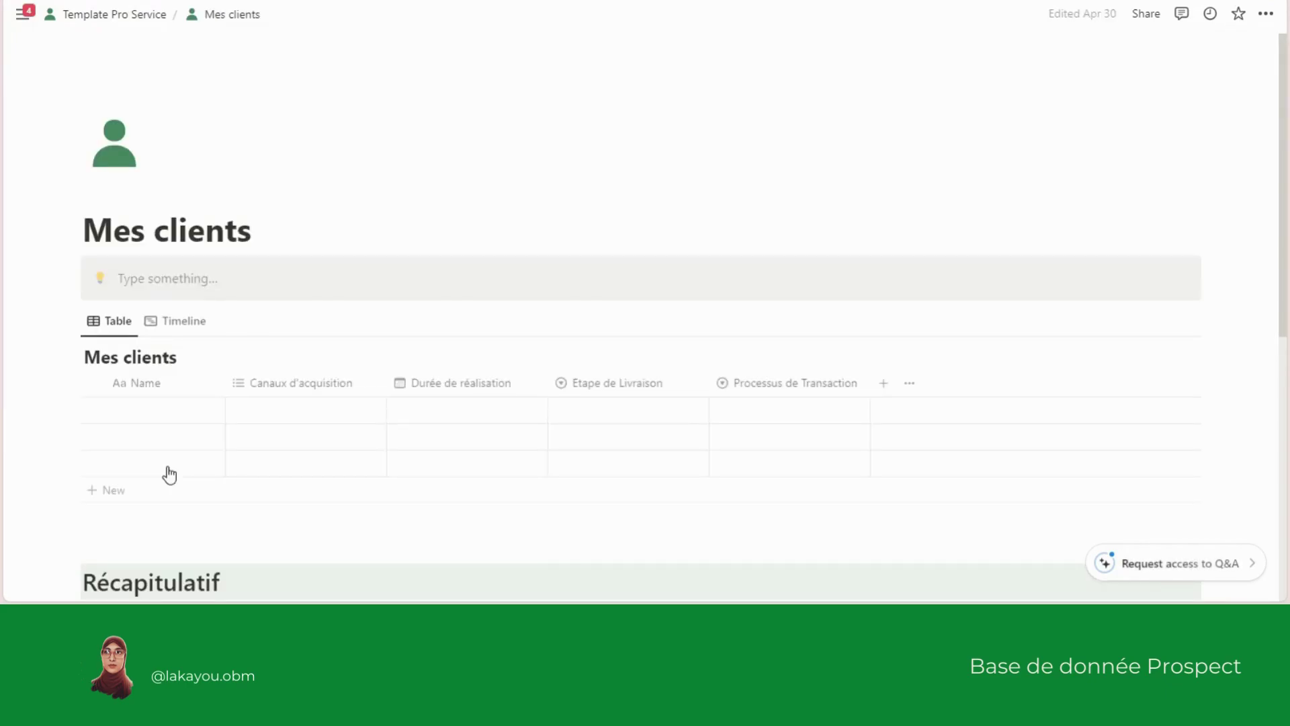
scroll(377, 345, down, 3)
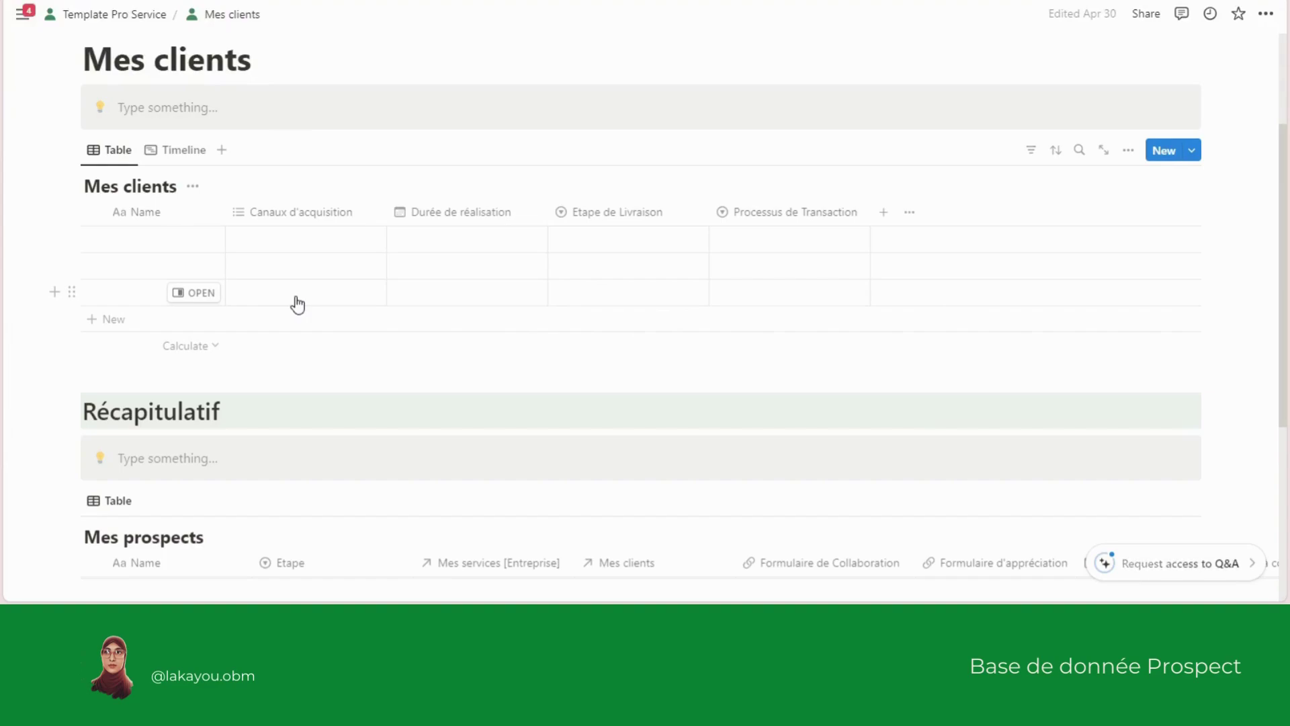
scroll(298, 305, down, 3)
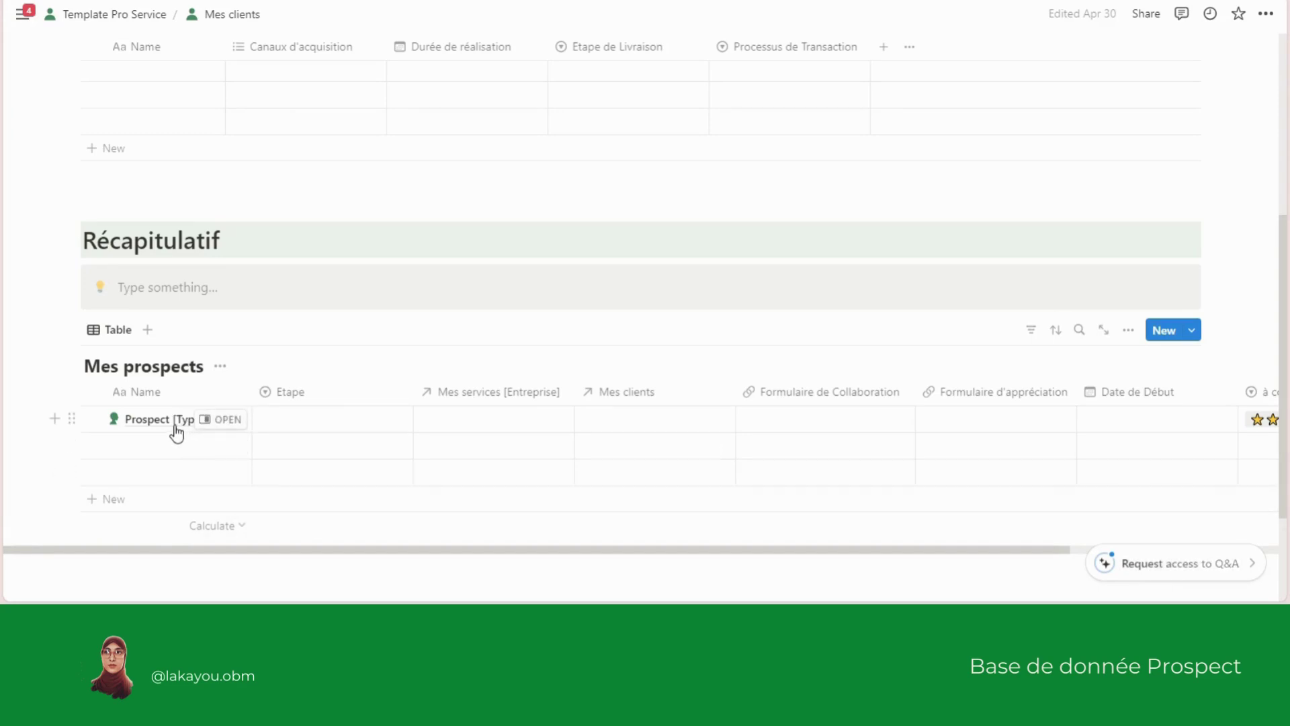
click(289, 424)
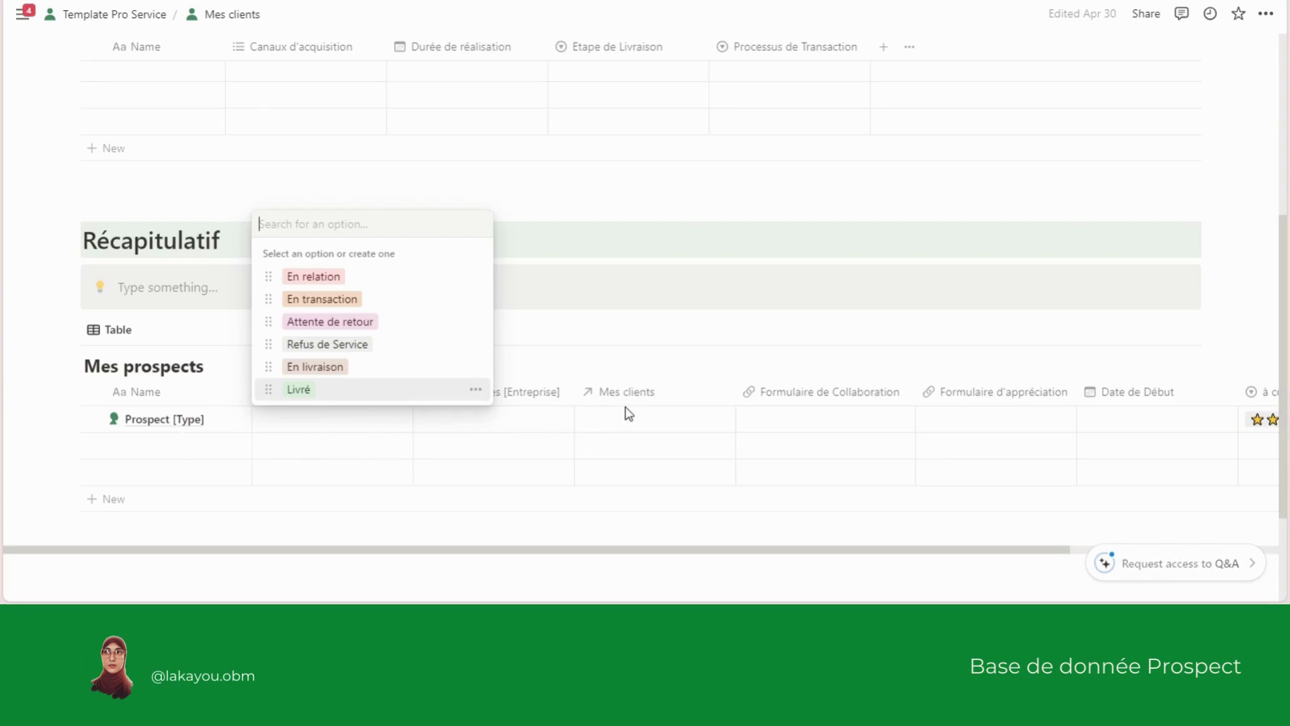
click(619, 425)
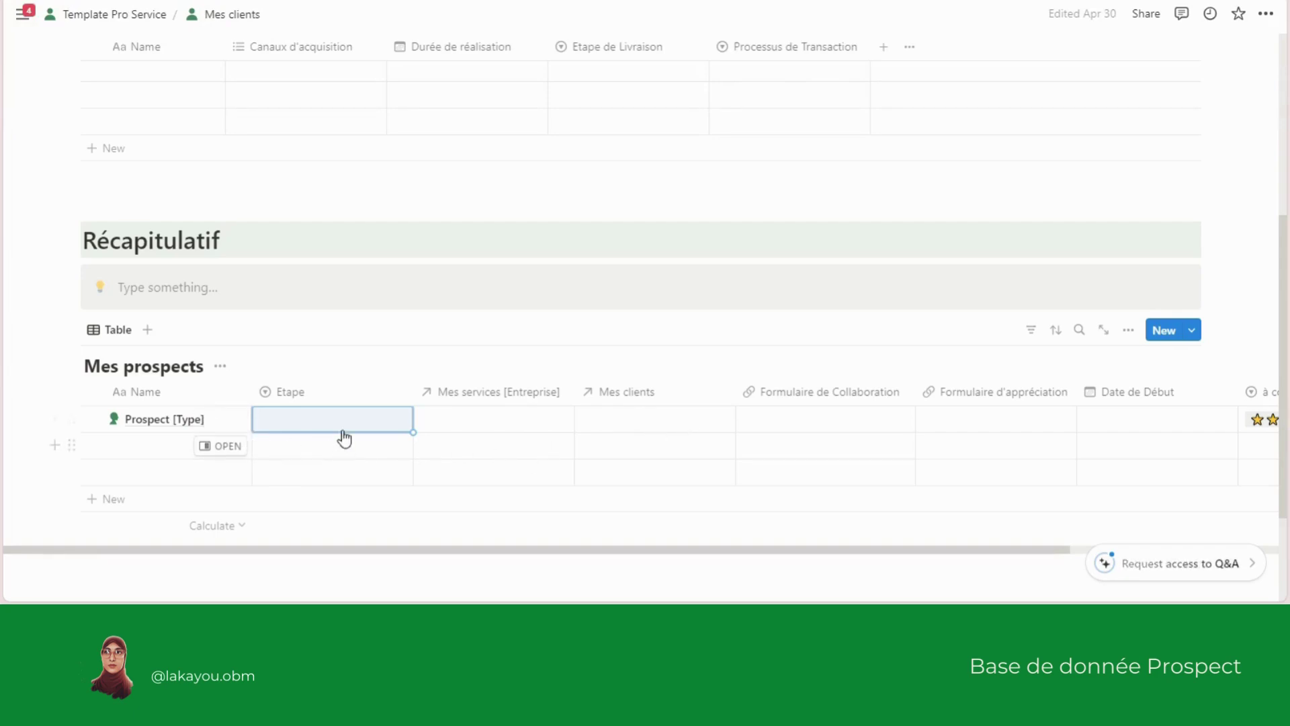
- Check which pages can be linked in the Mes clients and Mes services [Entreprise] relations of the Prospect [Type] entry
click(675, 421)
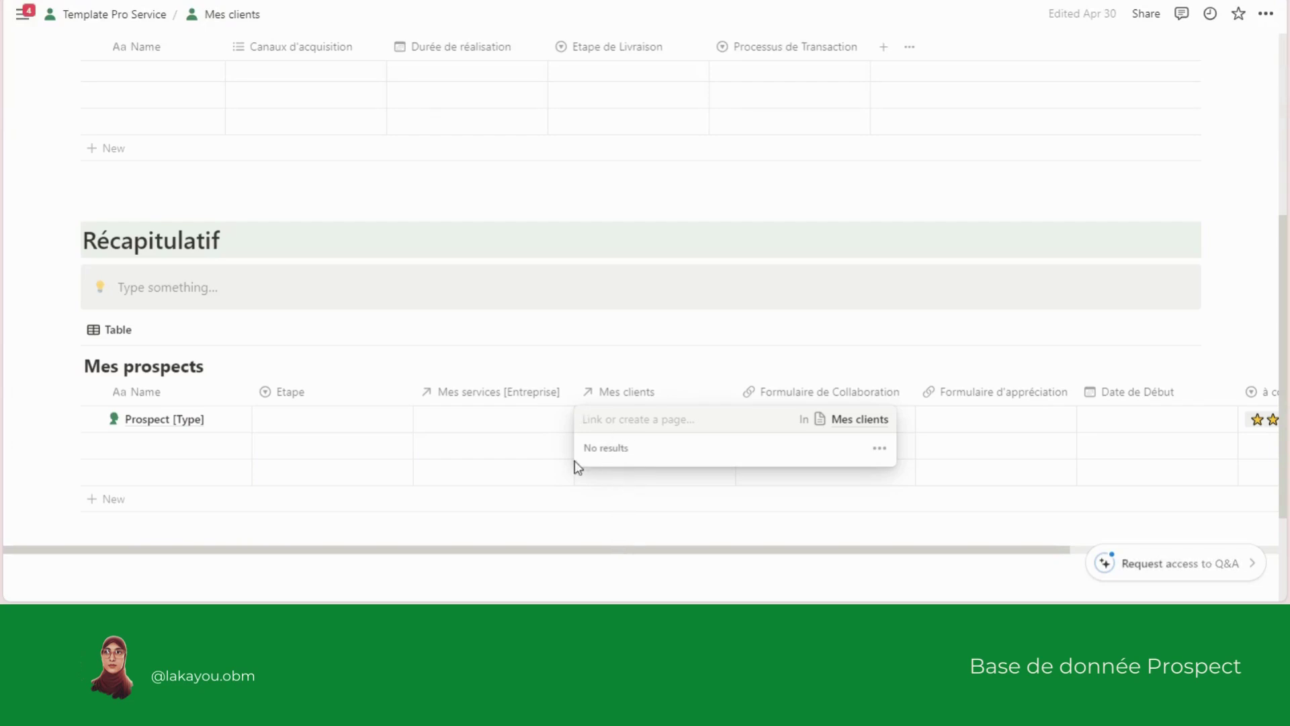
key(Escape)
click(510, 430)
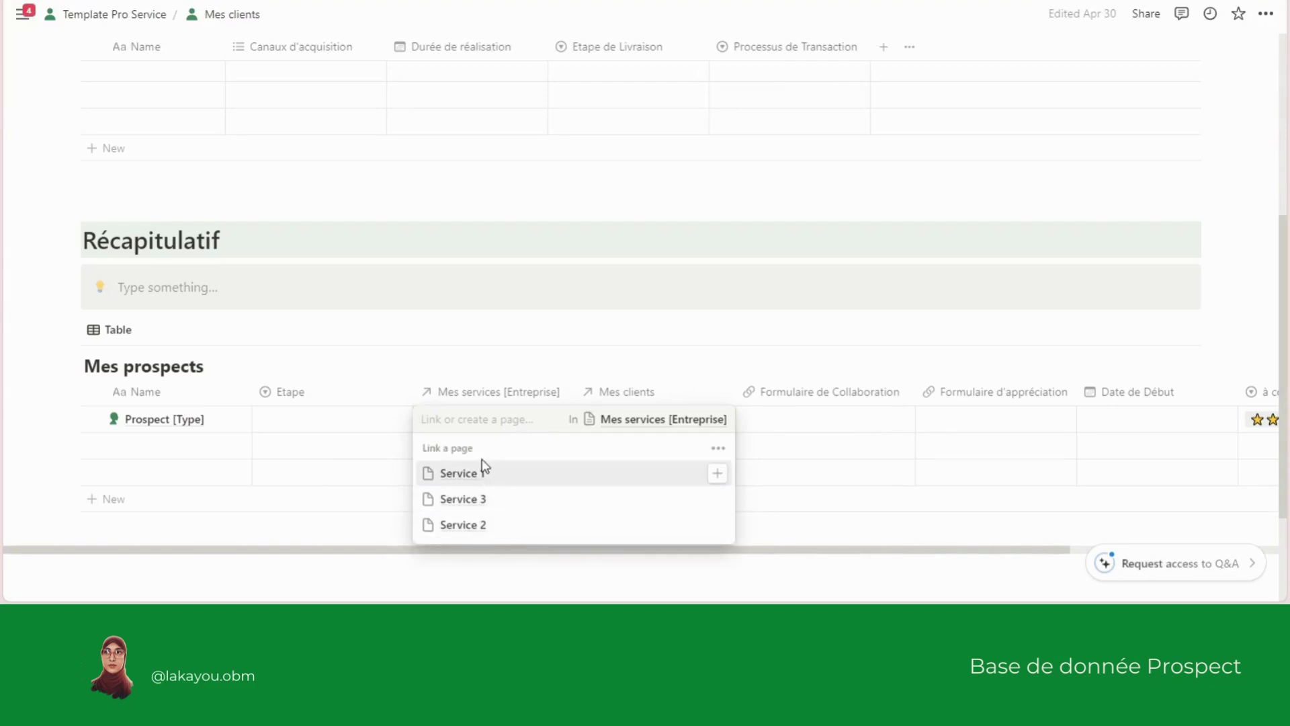
key(Escape)
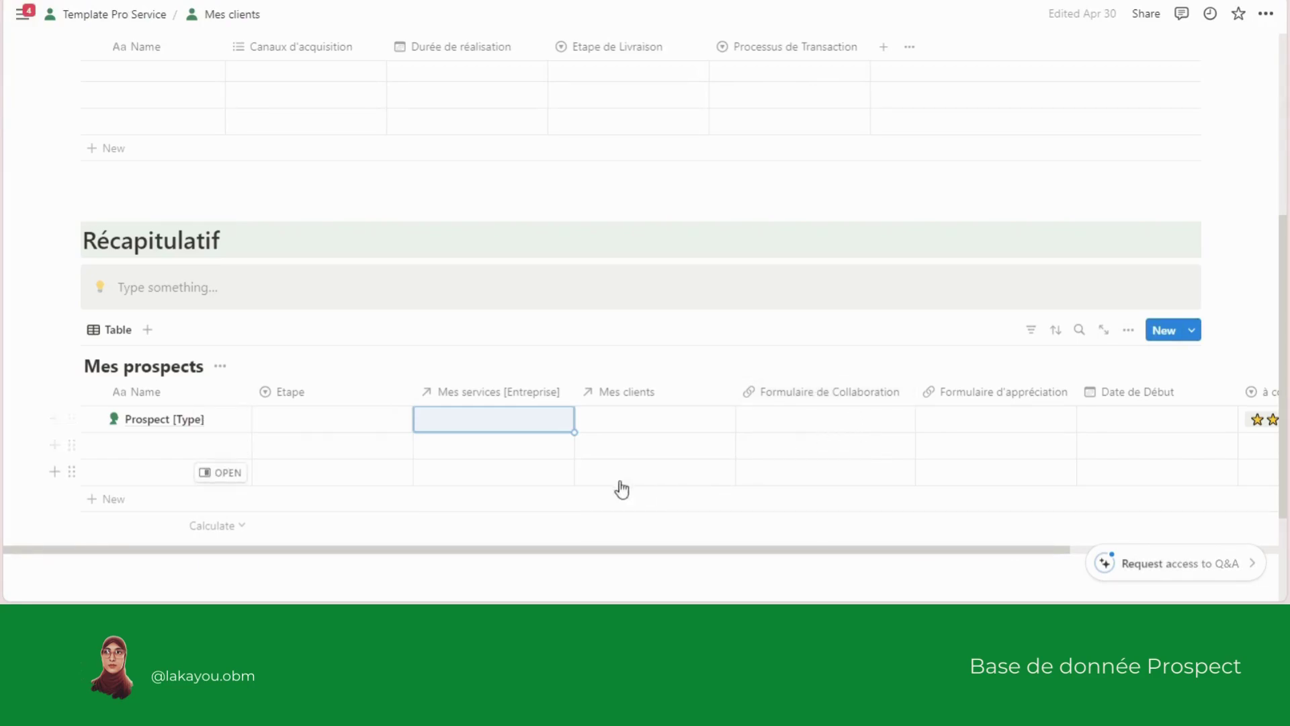
- Look over the remaining Mes prospects columns, from the collaboration form to the star rating, and return to the Name column
drag(636, 555, 751, 556)
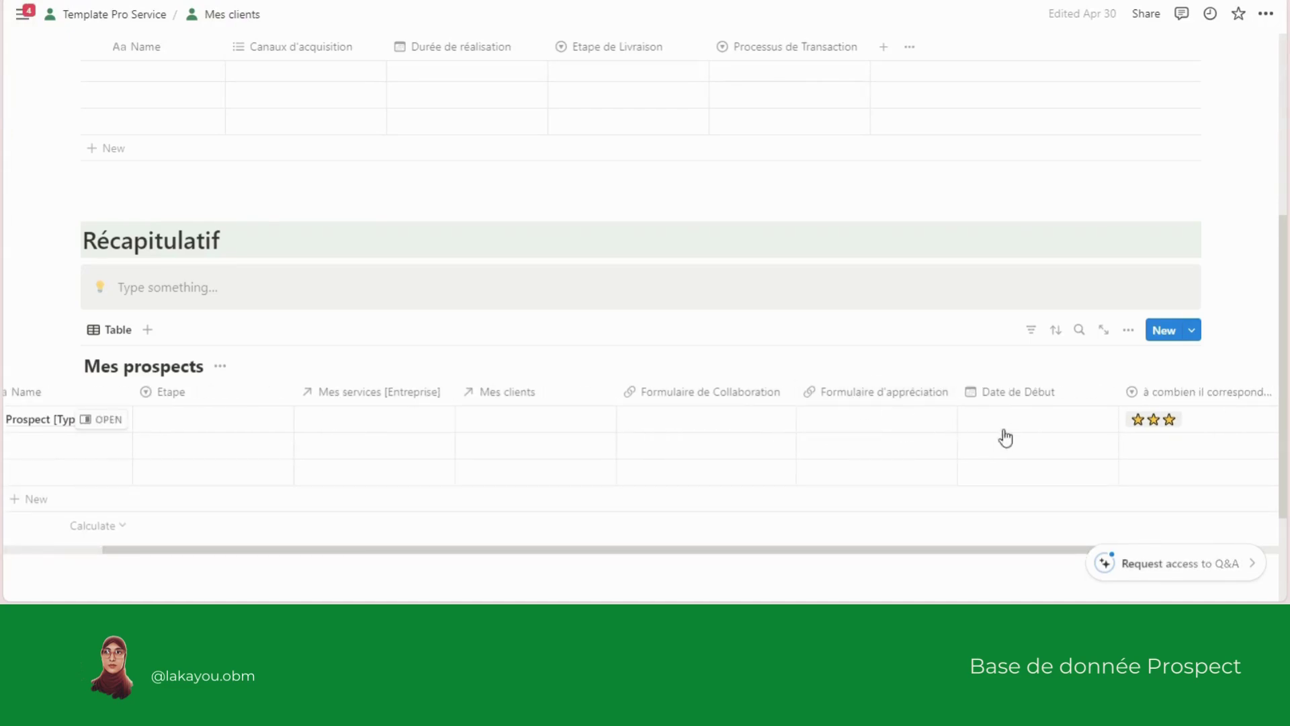
drag(1001, 556, 1115, 538)
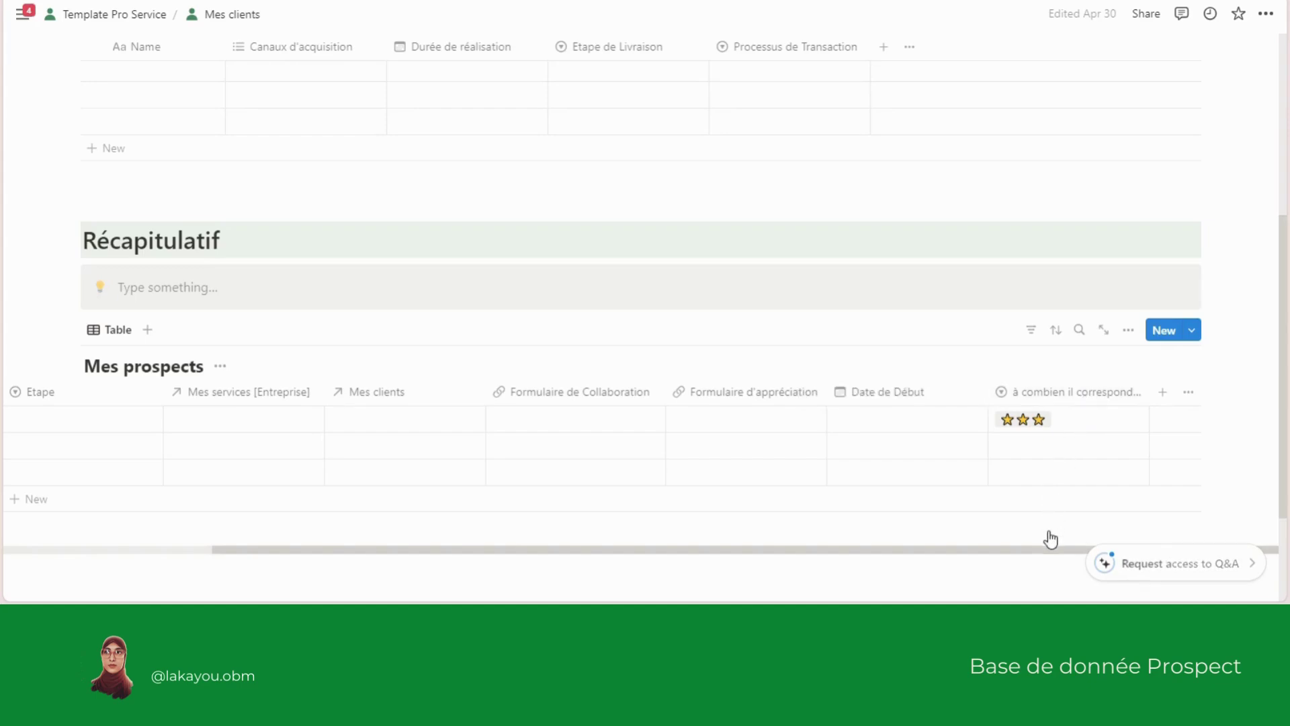
drag(1054, 551, 764, 537)
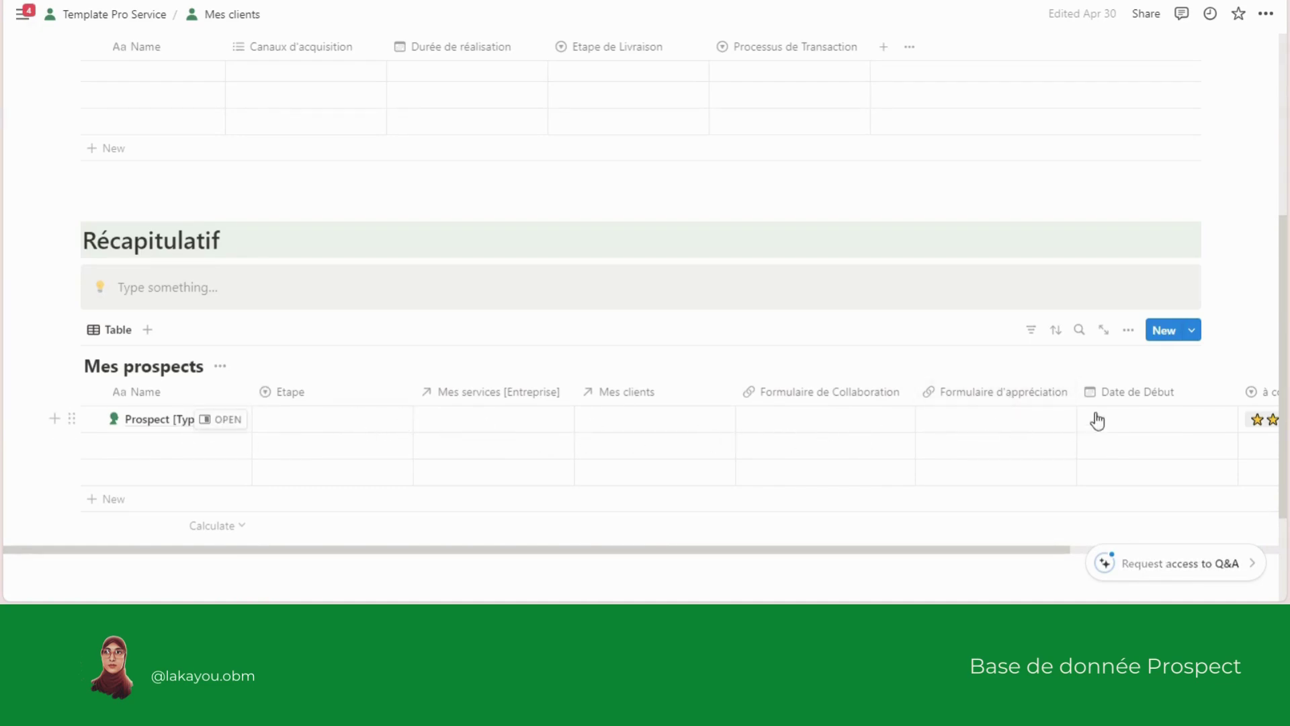
- Check the templates available for Mes prospects, and open the Prospect [Type] entry's page beside the table
click(1192, 331)
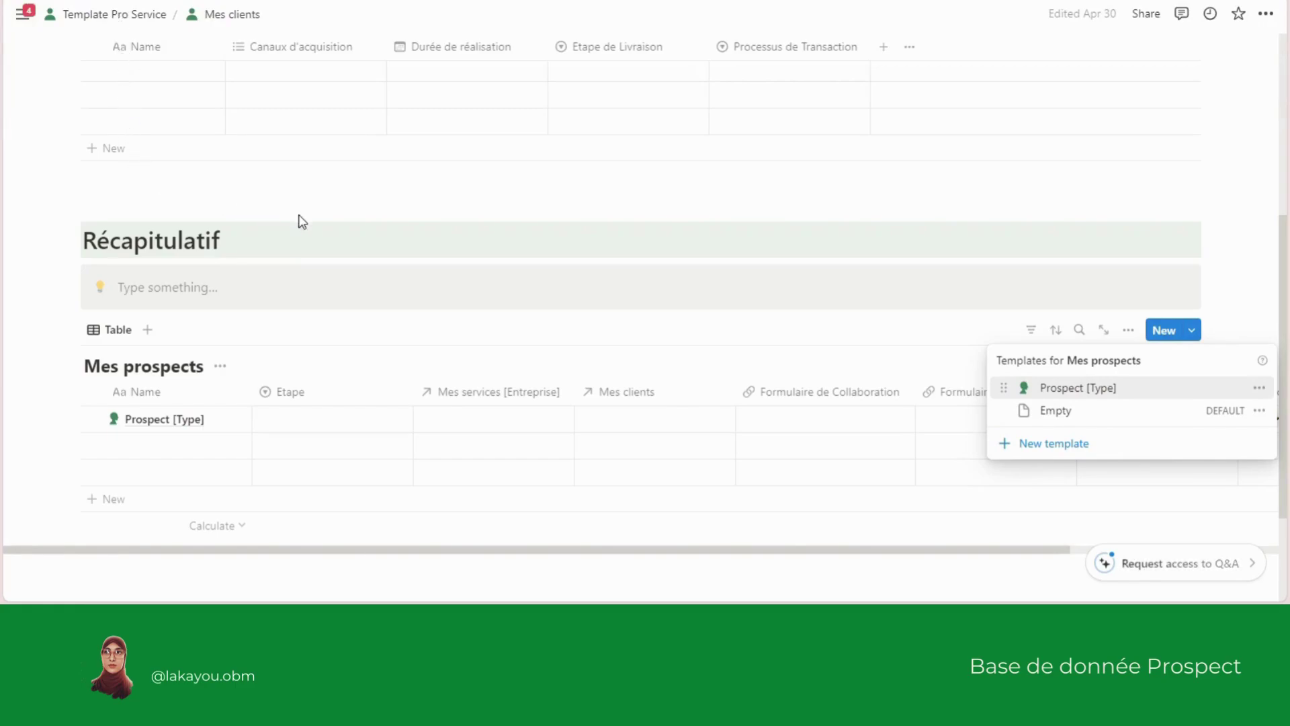
click(194, 425)
click(231, 421)
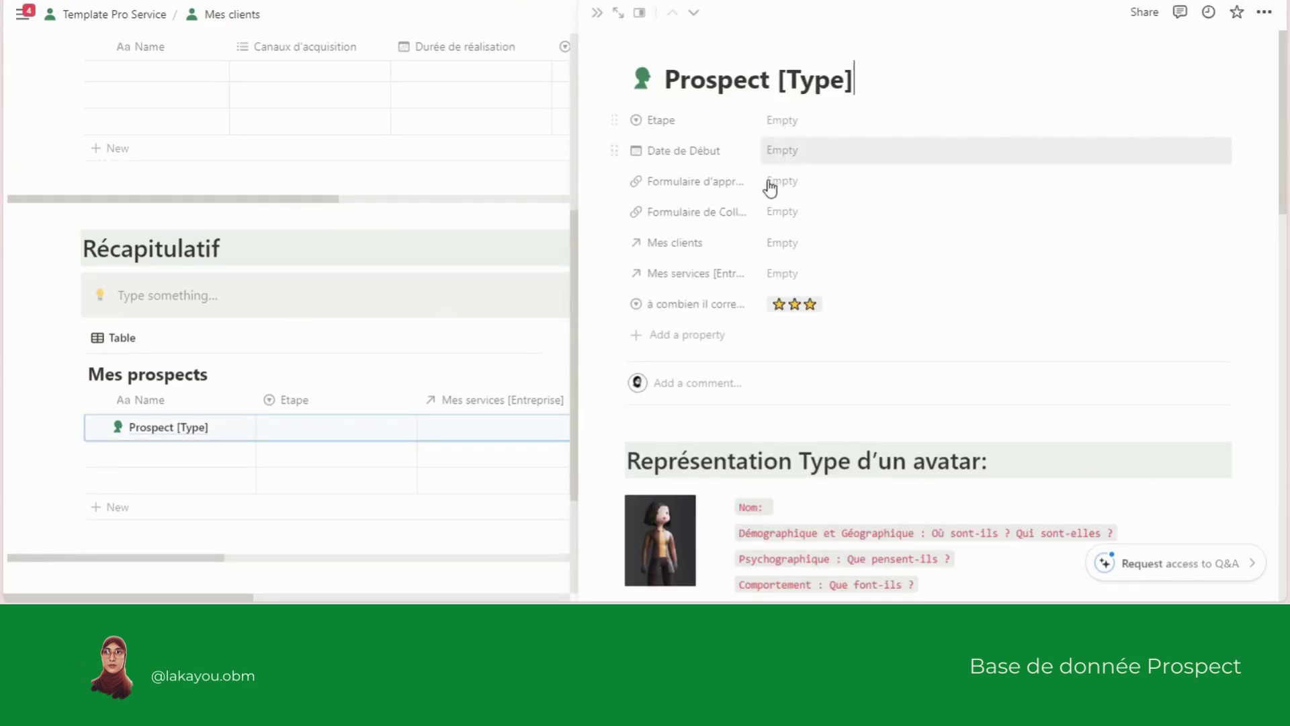
- Examine the Prospect [Type] page's avatar representation and the questions for refining the avatar
scroll(799, 161, down, 4)
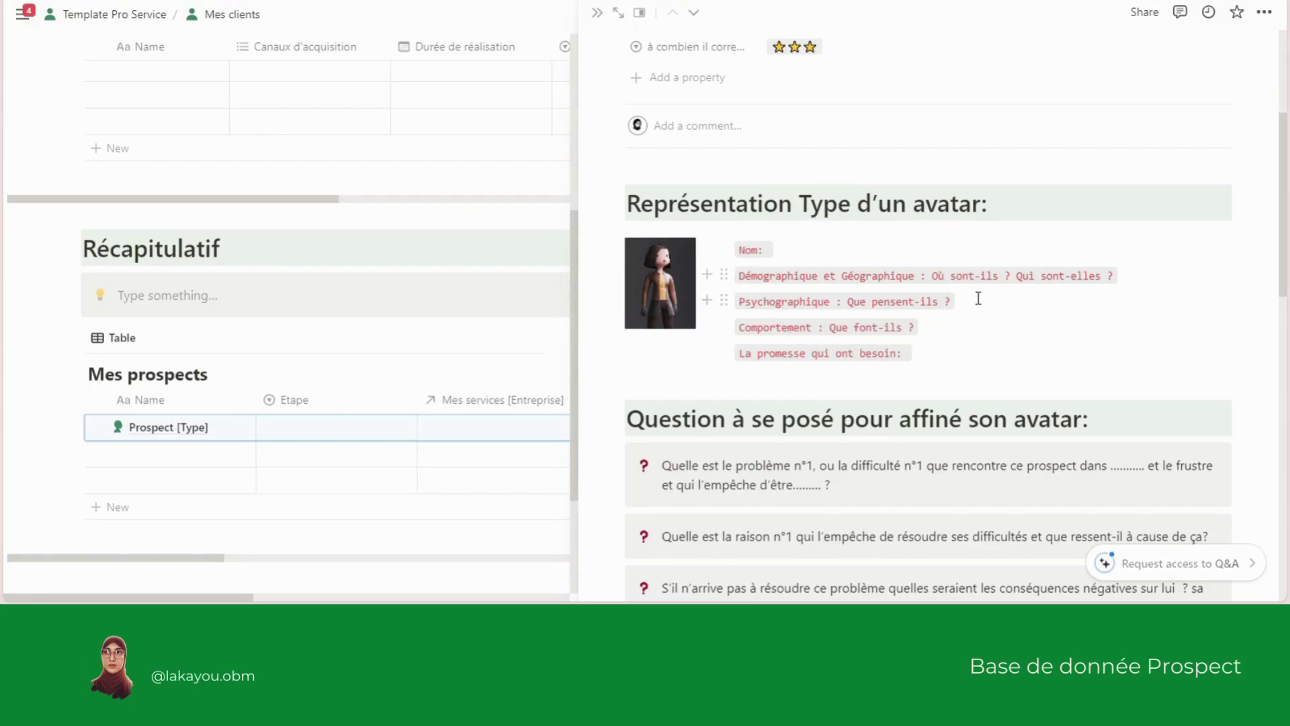
scroll(963, 334, up, 5)
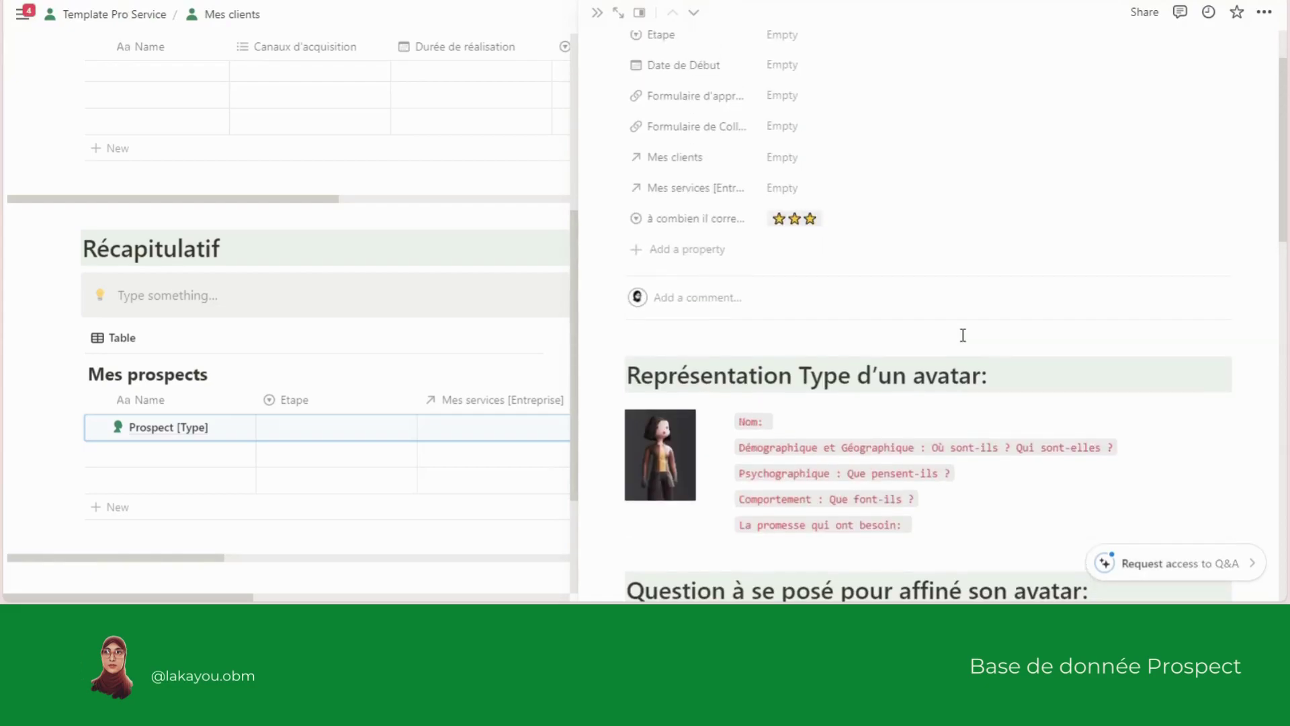
scroll(963, 334, down, 5)
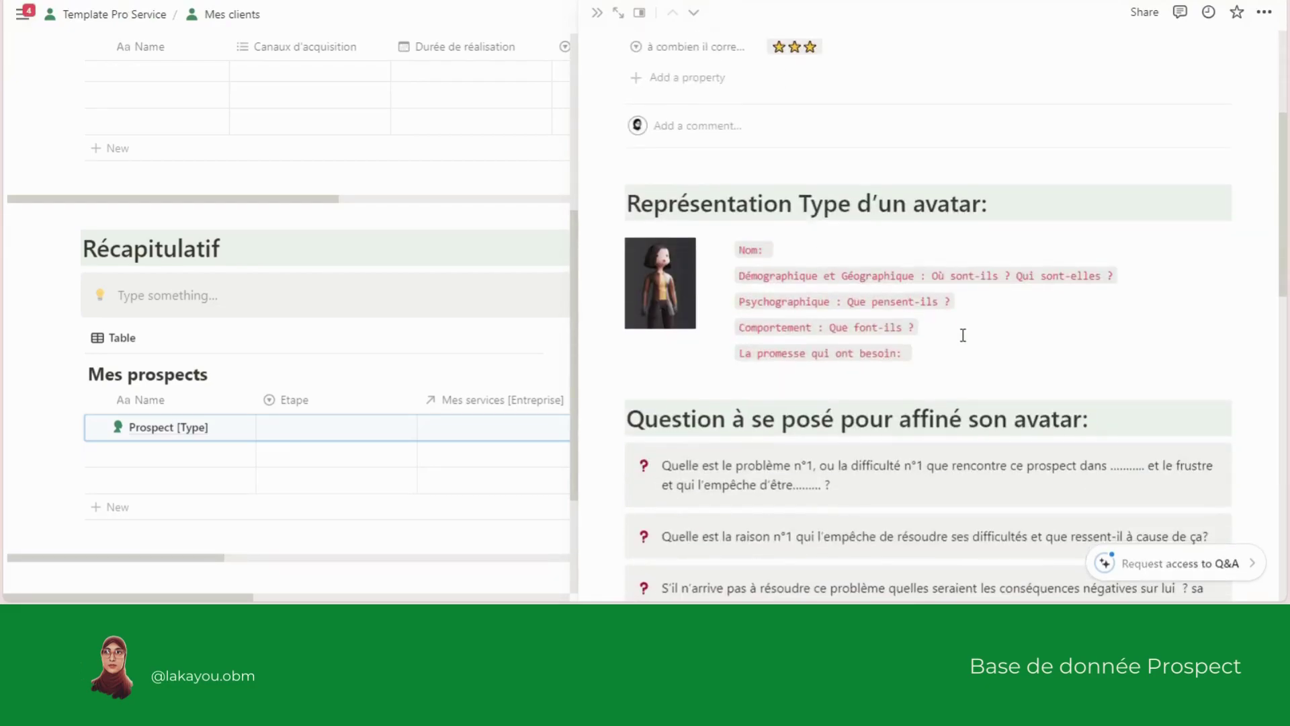
scroll(962, 335, down, 3)
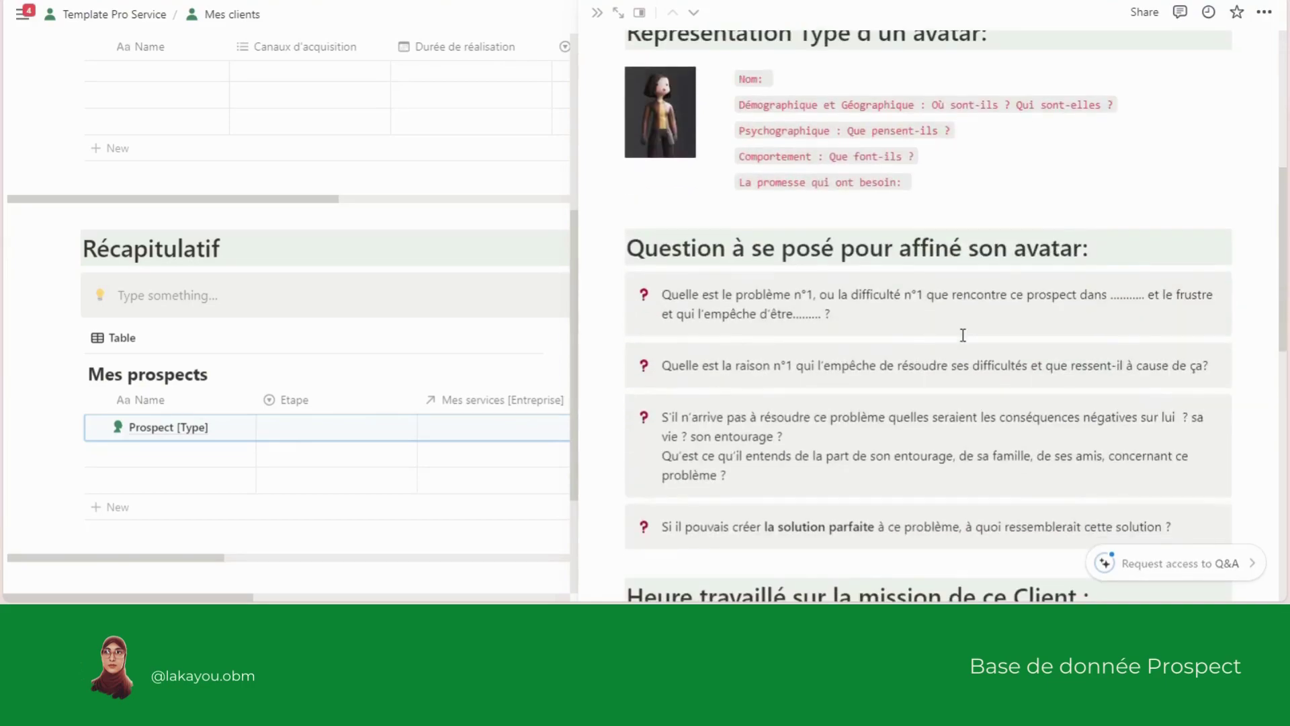
scroll(963, 334, down, 3)
scroll(962, 335, up, 3)
scroll(797, 297, up, 3)
scroll(797, 297, up, 4)
scroll(798, 299, down, 6)
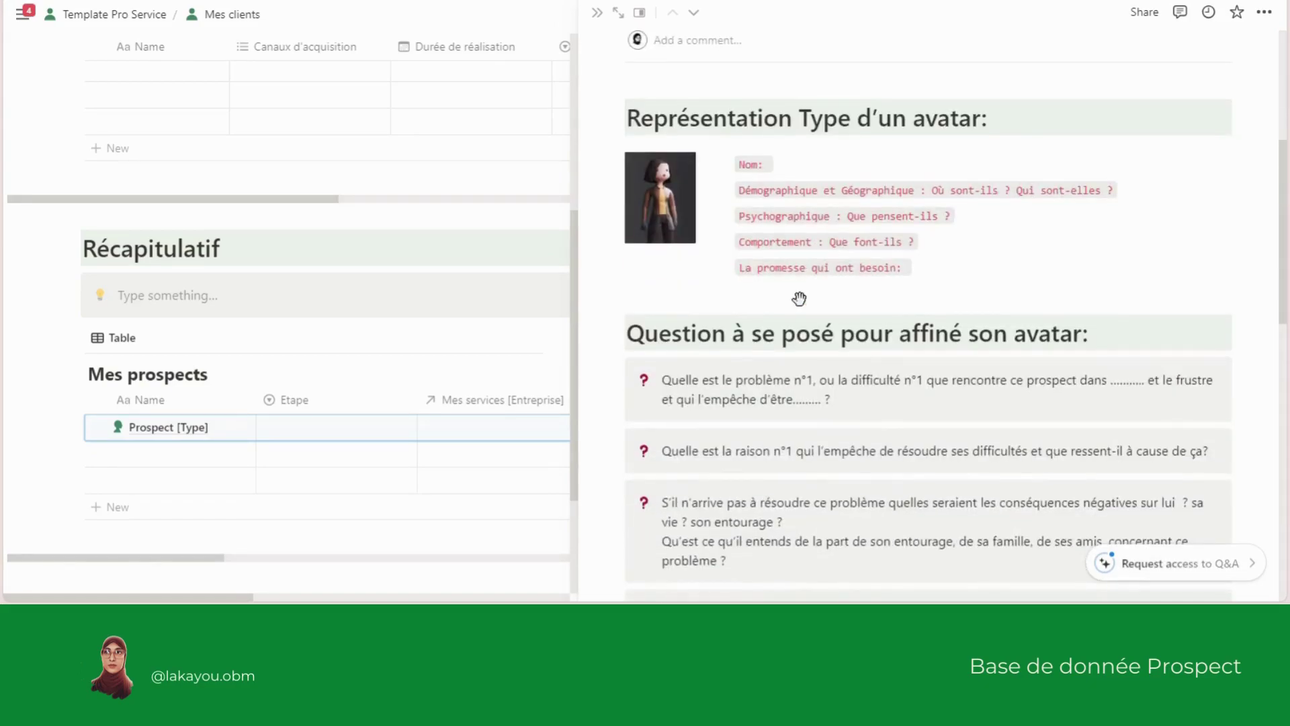
scroll(797, 297, down, 3)
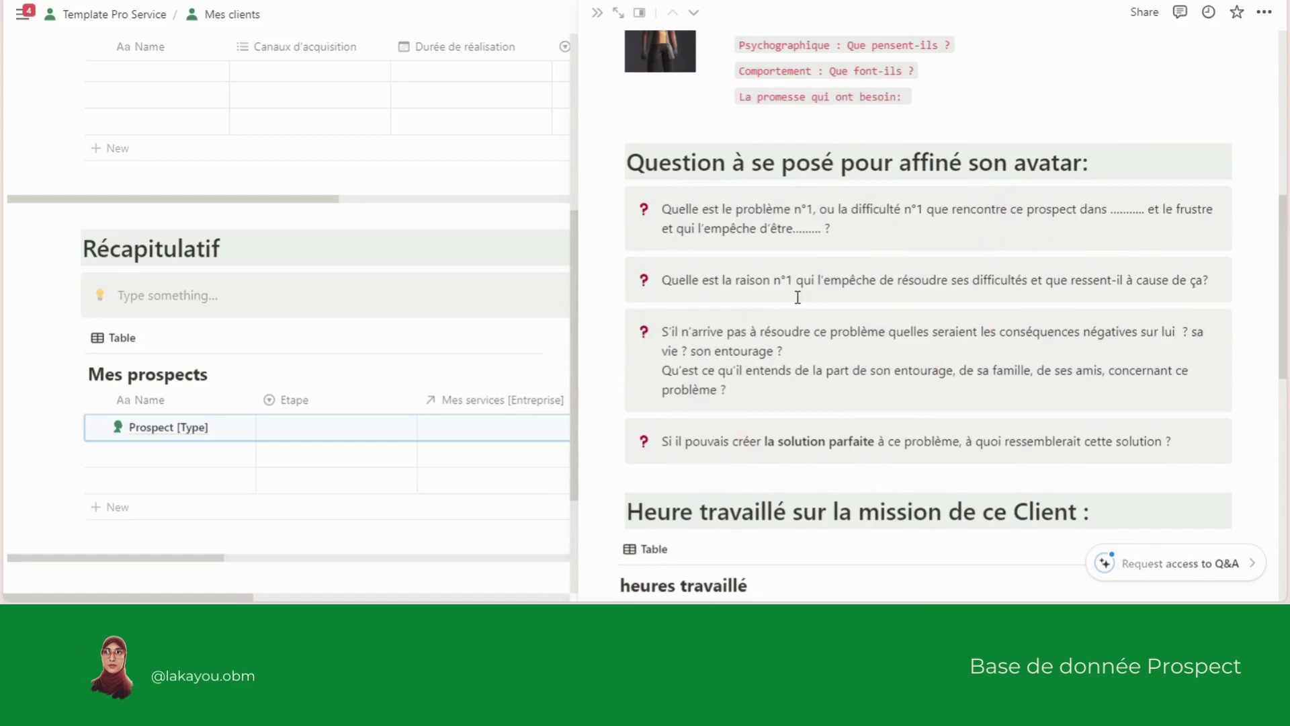
scroll(798, 297, down, 1)
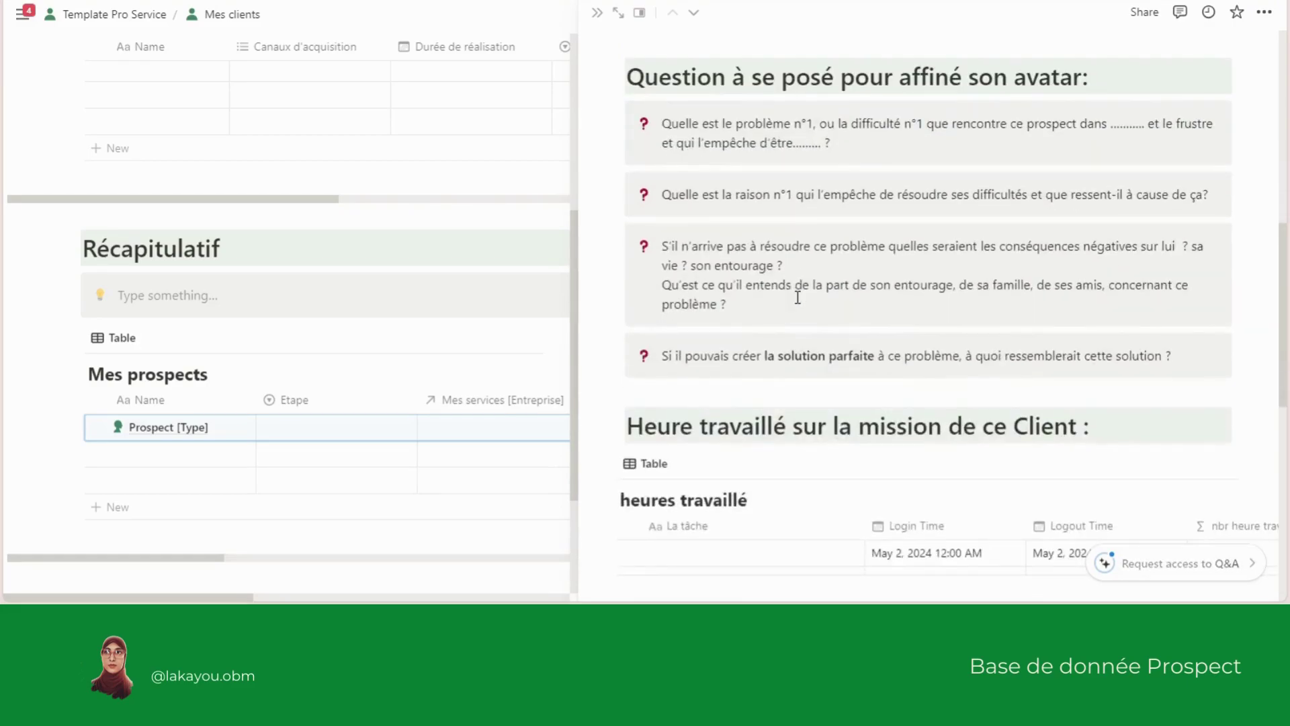
scroll(798, 297, up, 2)
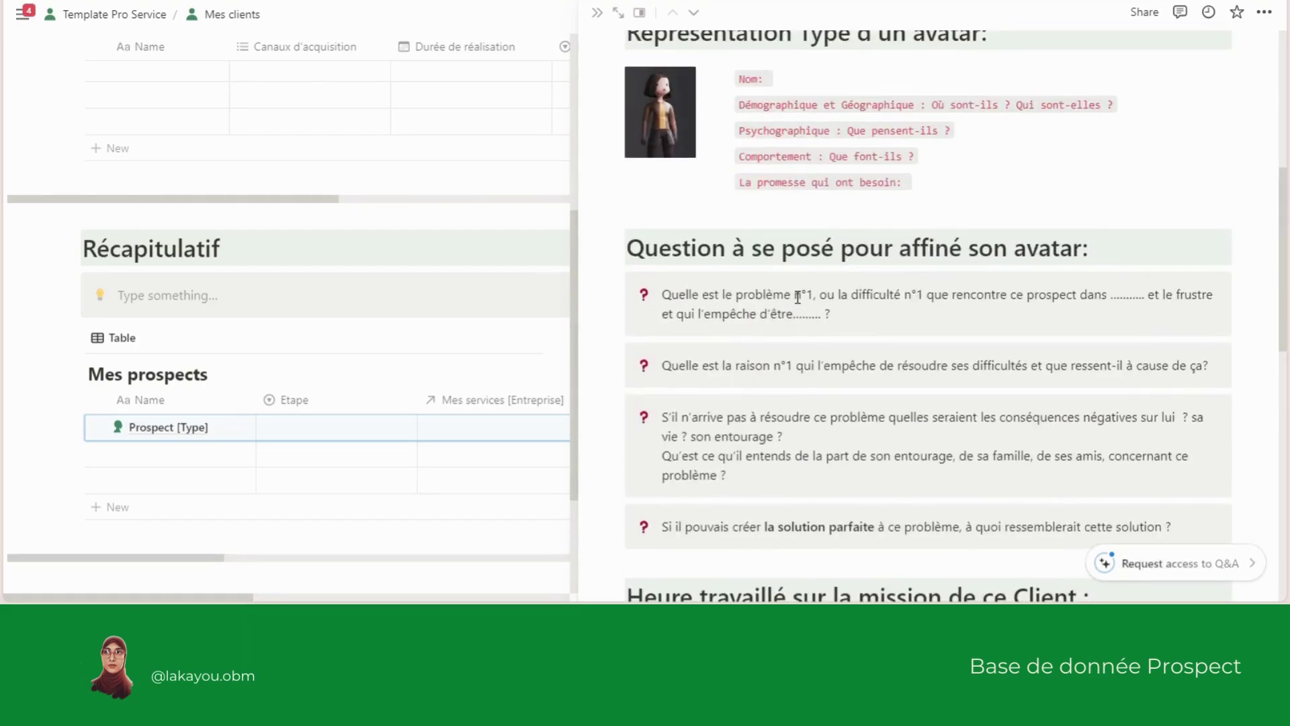
scroll(797, 297, down, 3)
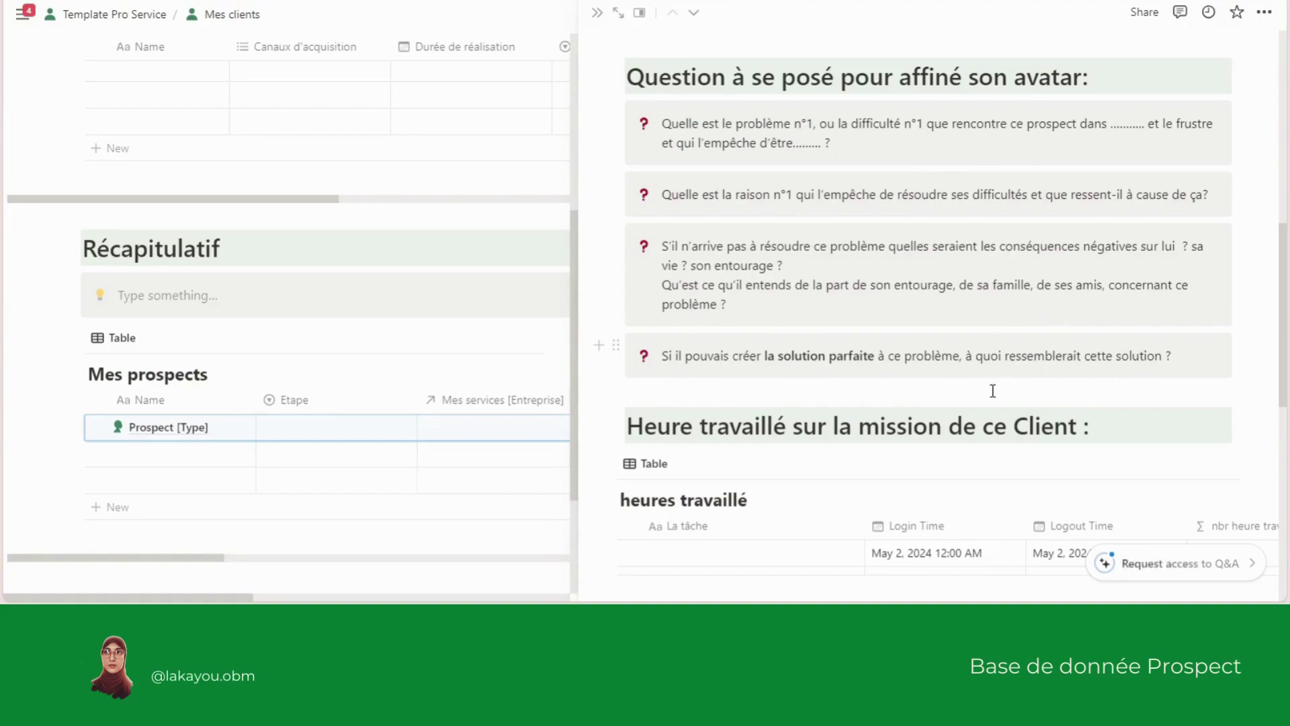
- Inspect the formula behind the worked-hours column in the heures travaillé table, leaving it unedited
scroll(935, 344, down, 3)
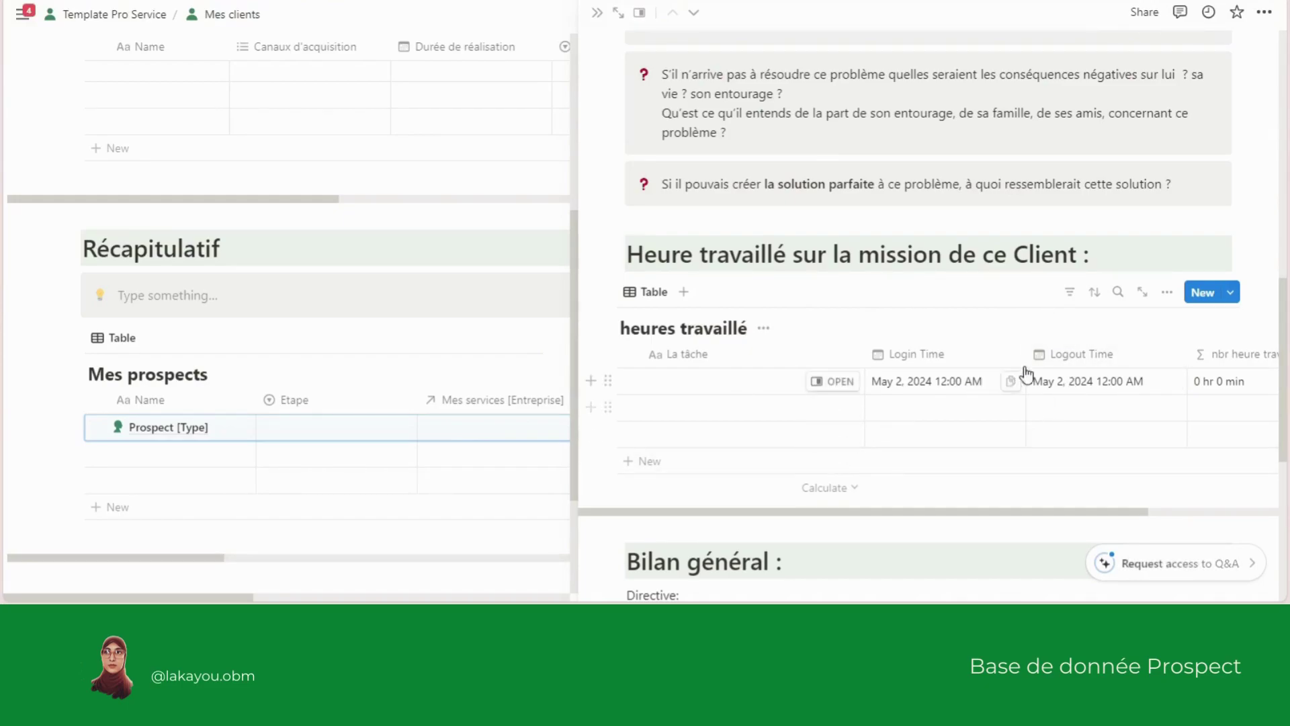
mouse_move(1054, 514)
mouse_down()
mouse_move(1178, 495)
mouse_move(1046, 519)
mouse_up()
click(1235, 363)
click(1227, 390)
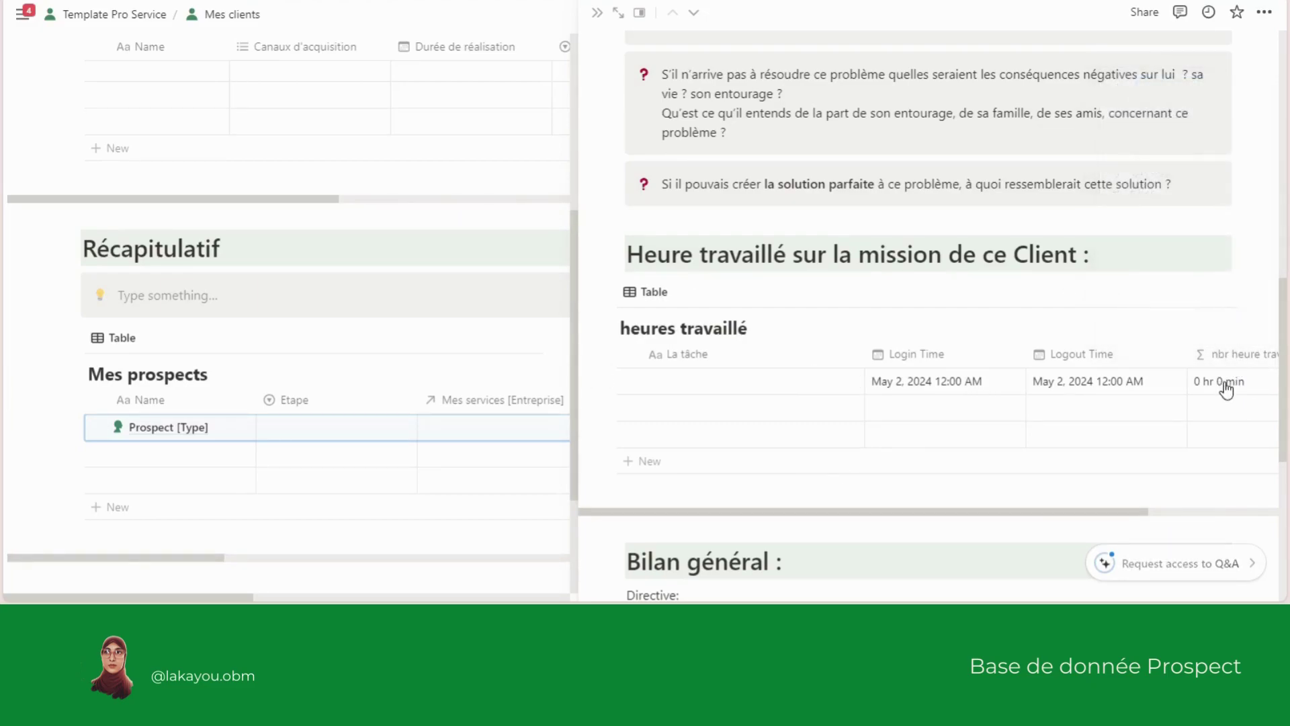
click(1227, 390)
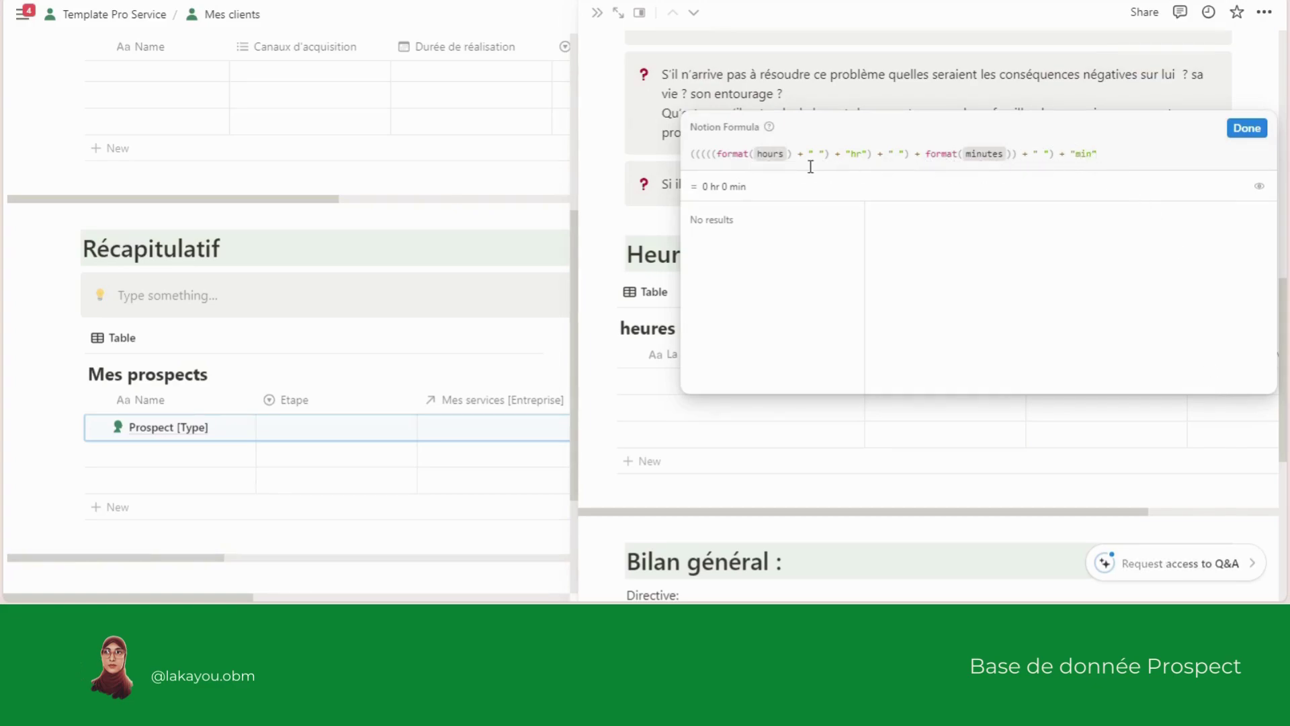
click(1055, 491)
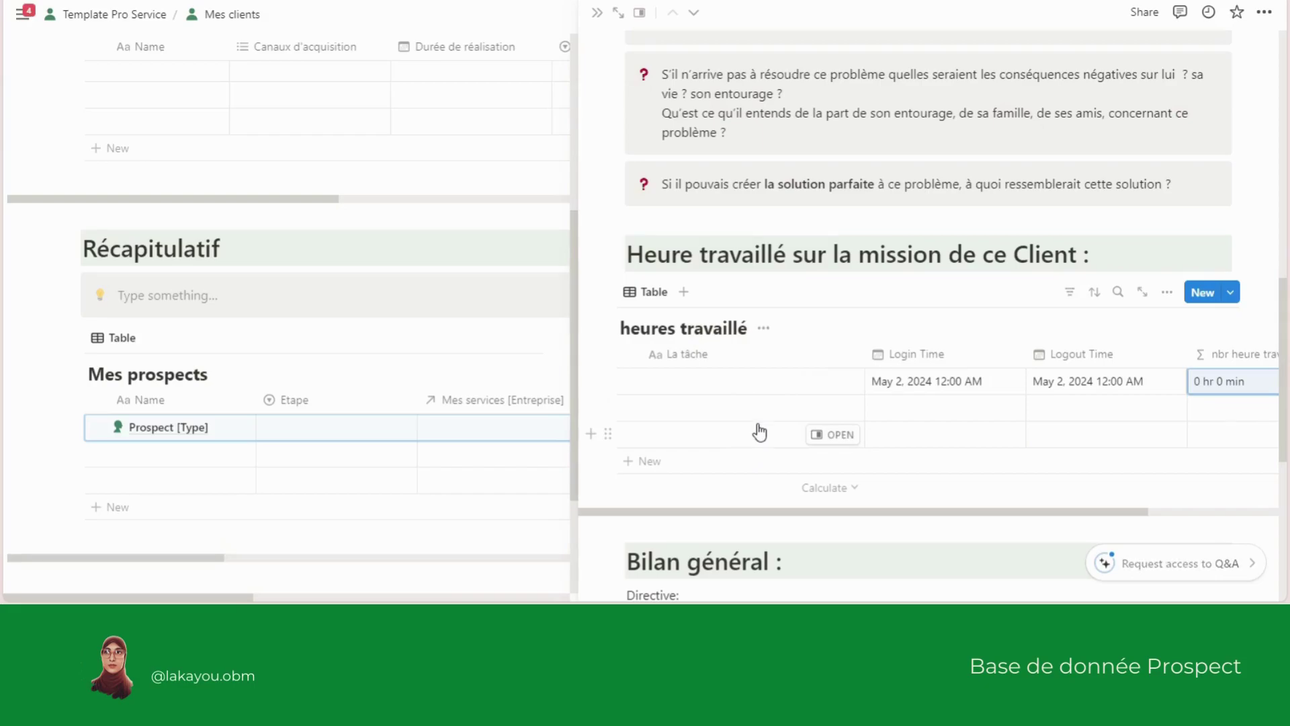
- Review the Bilan général section with its directive and assessment questions, and return to the Prospect [Type] page's properties
scroll(759, 432, down, 3)
scroll(764, 425, down, 1)
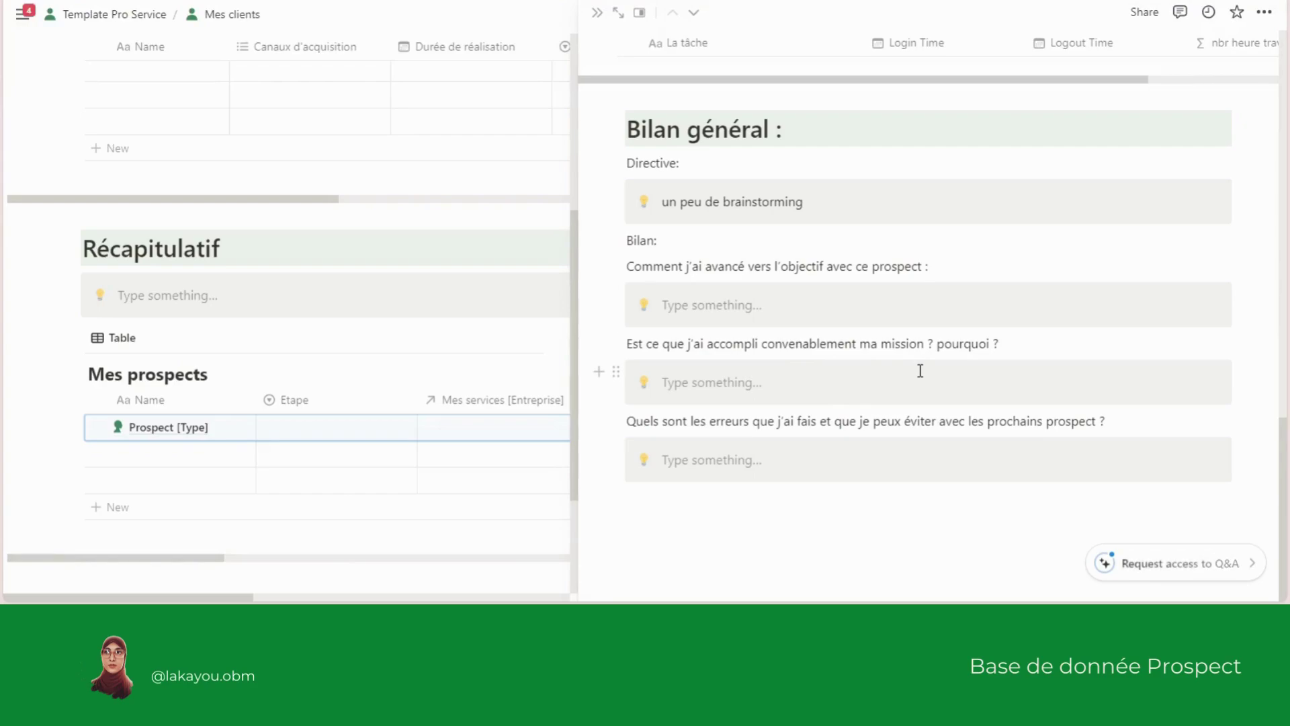
scroll(920, 371, up, 5)
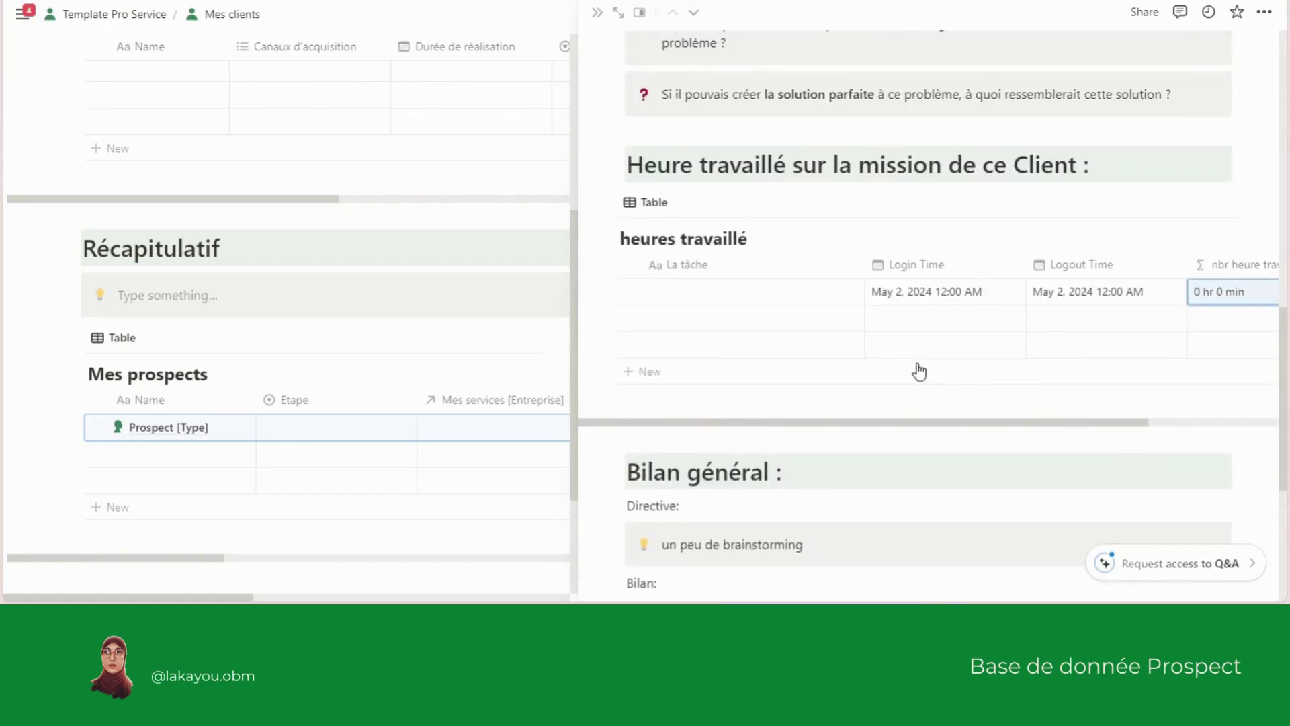
scroll(919, 371, up, 12)
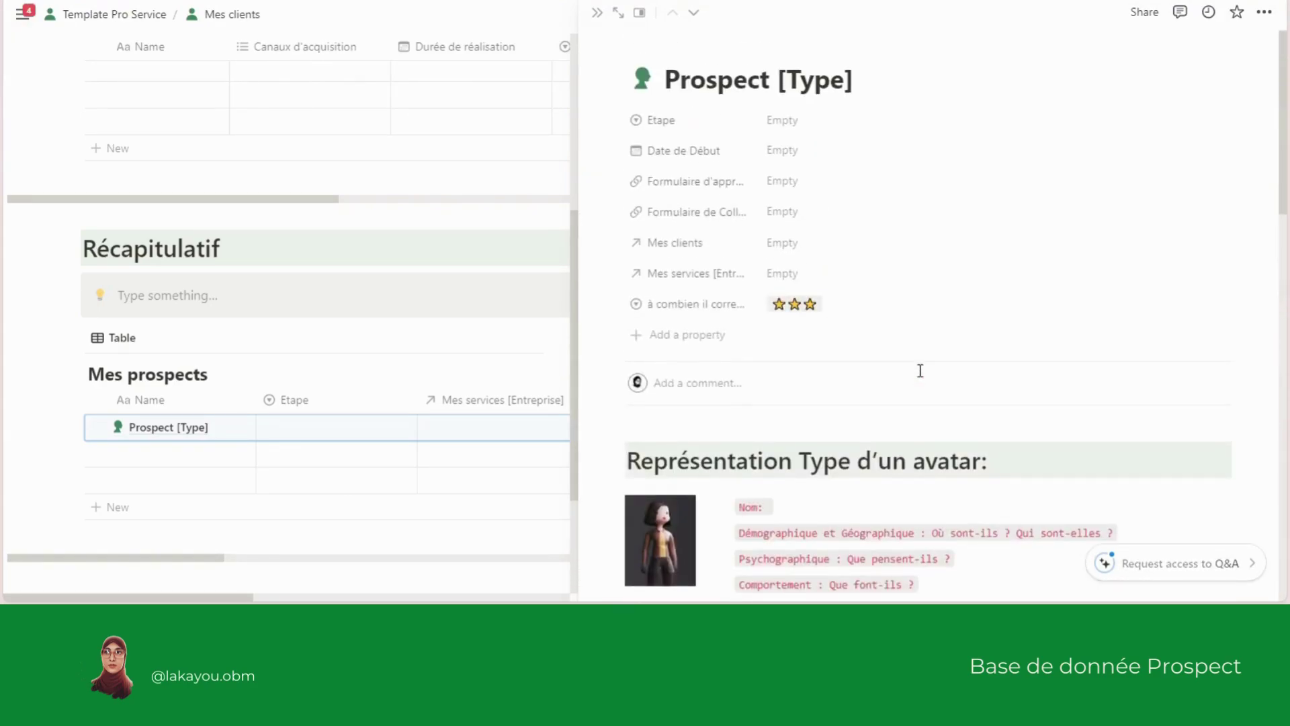